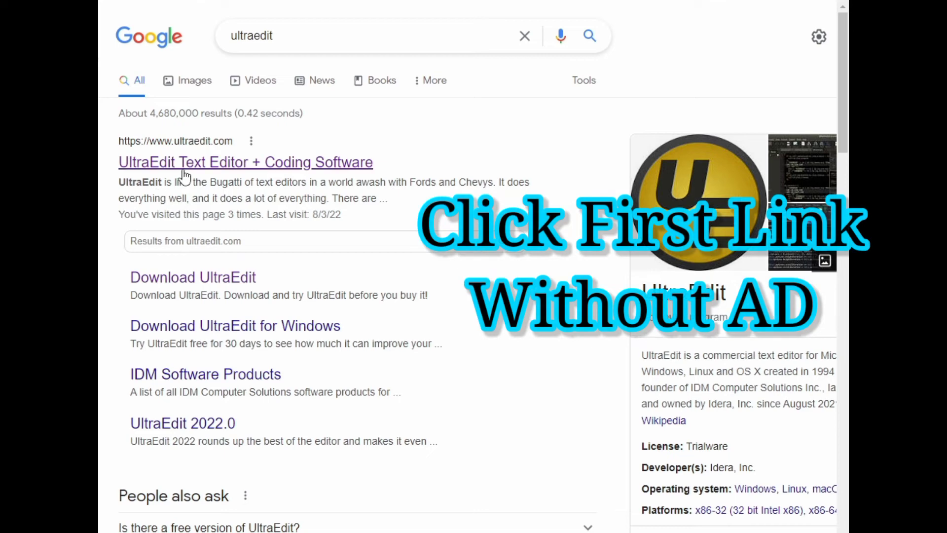
Step: Open the official 'UltraEdit Text Editor + Coding Software' result, skipping the ads
{"action": "left_click", "coordinate": [187, 168]}
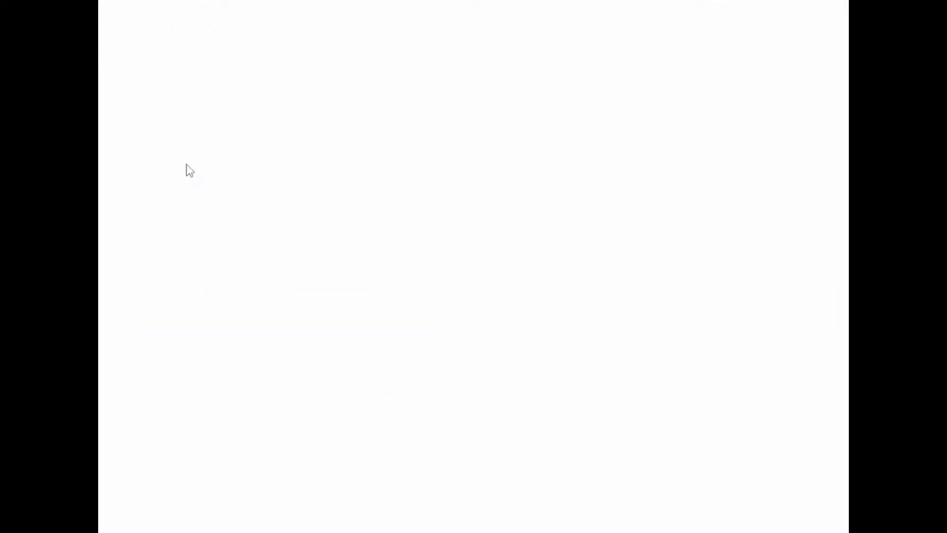
Step: Exit full screen, maximize Chrome, and go to the Download UltraEdit page
{"action": "key", "text": "F11"}
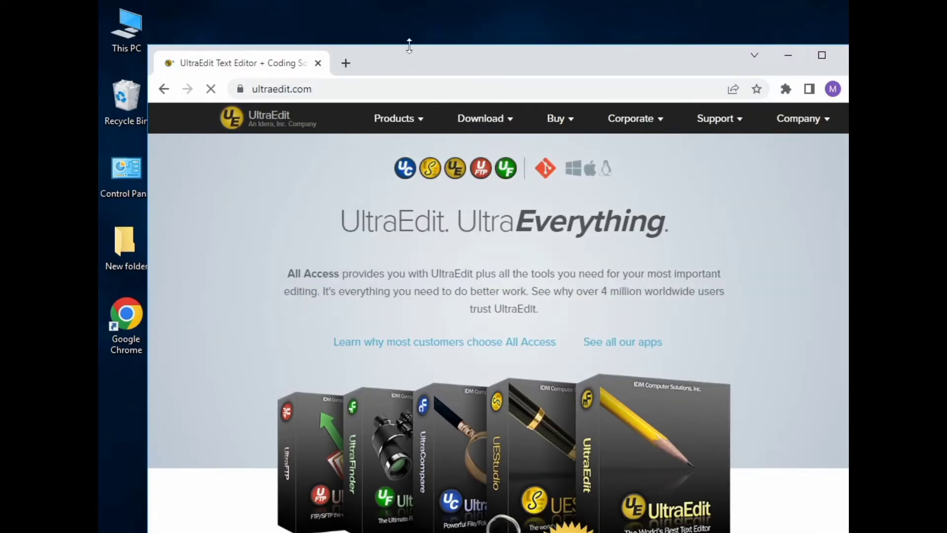
{"action": "double_click", "coordinate": [420, 58]}
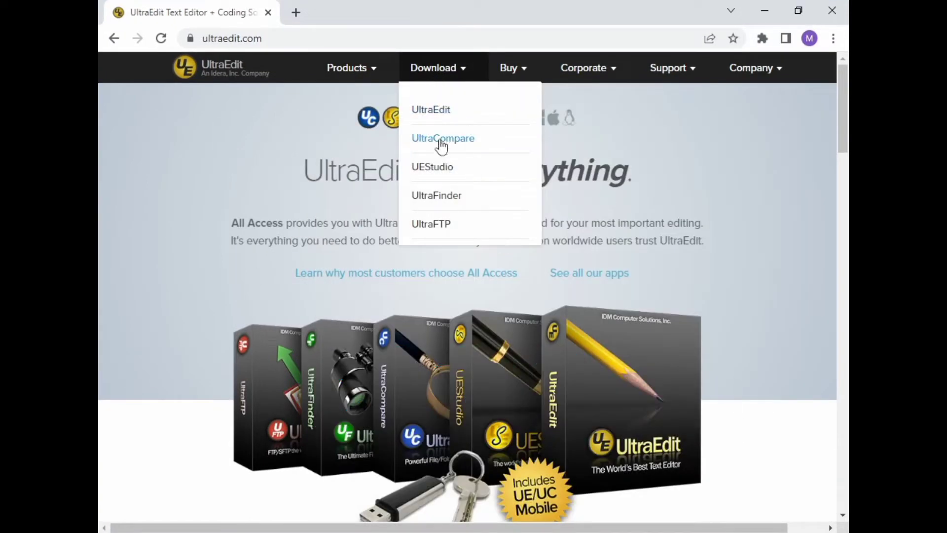
{"action": "left_click", "coordinate": [446, 111]}
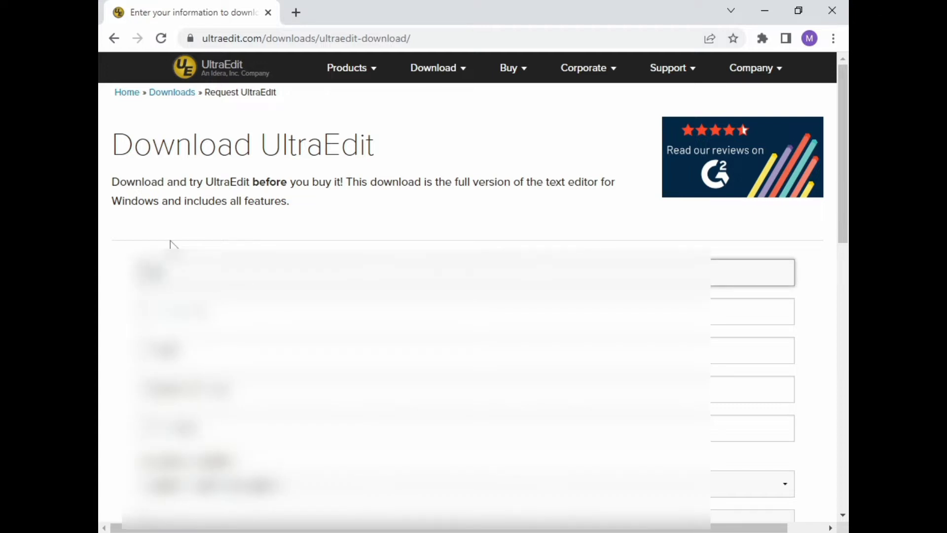
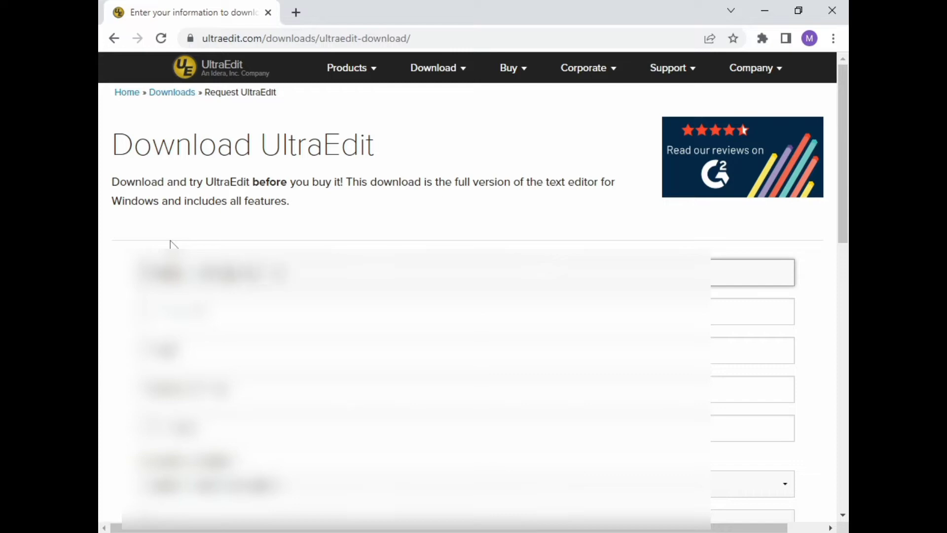
Step: Fill the first registration fields with the name entries and paste the third field's value
{"action": "key", "text": "Tab"}
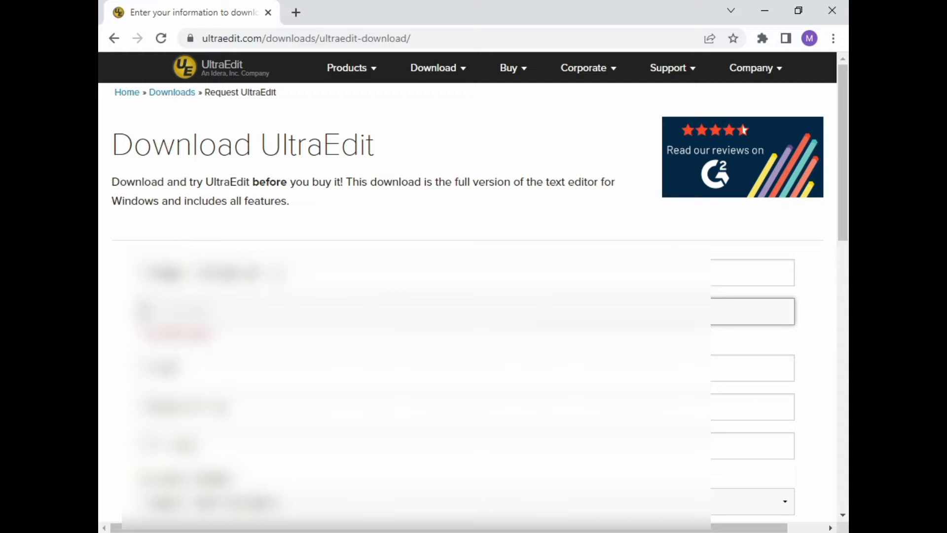
{"action": "key", "text": "shift+Tab"}
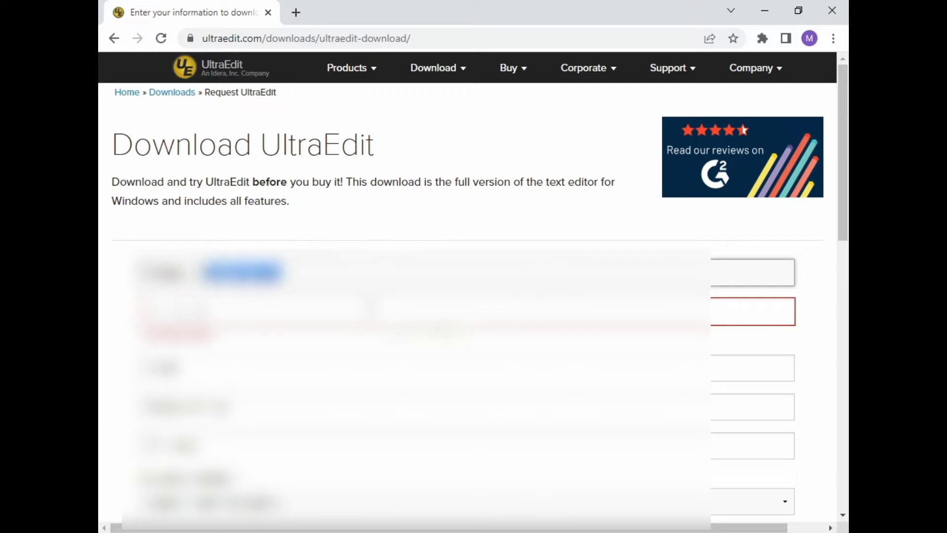
{"action": "key", "text": "Tab"}
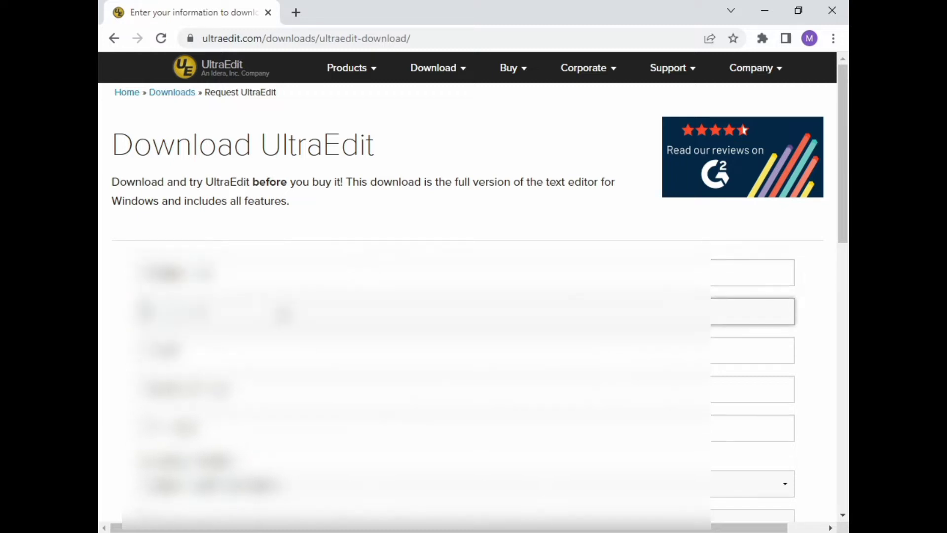
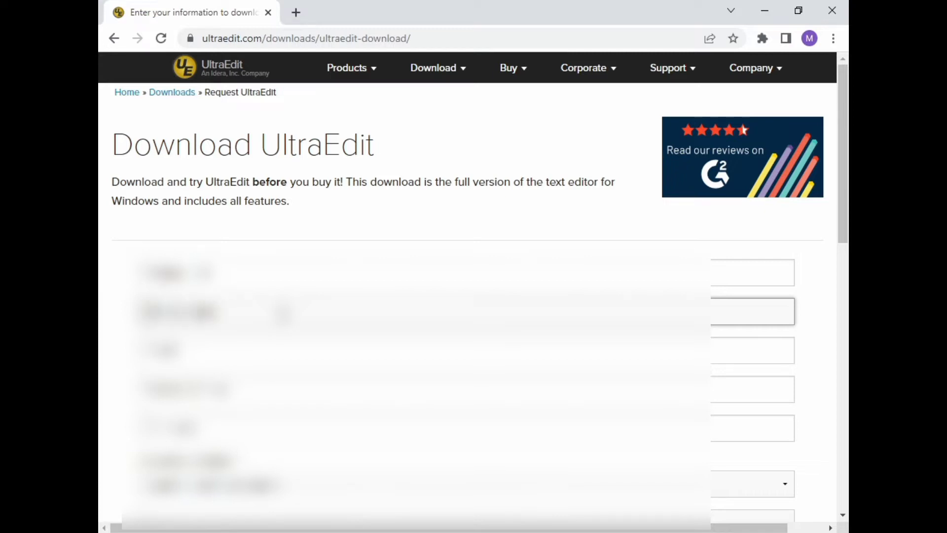
{"action": "key", "text": "Tab"}
{"action": "key", "text": "ctrl+v"}
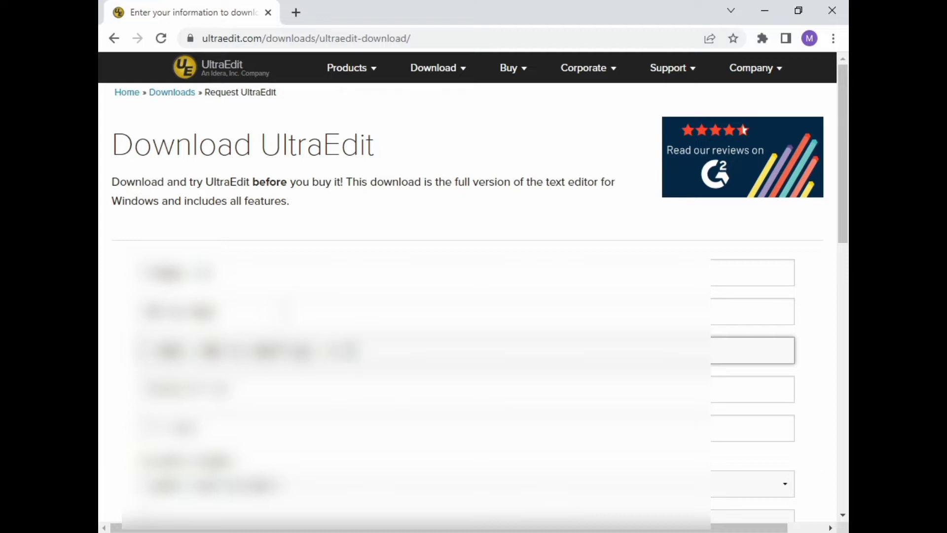
{"action": "scroll", "coordinate": [473, 296], "scroll_direction": "down", "scroll_amount": 2}
Step: Enter the surname and e-mail address, choose the operating system, and submit the form
{"action": "key", "text": "Tab"}
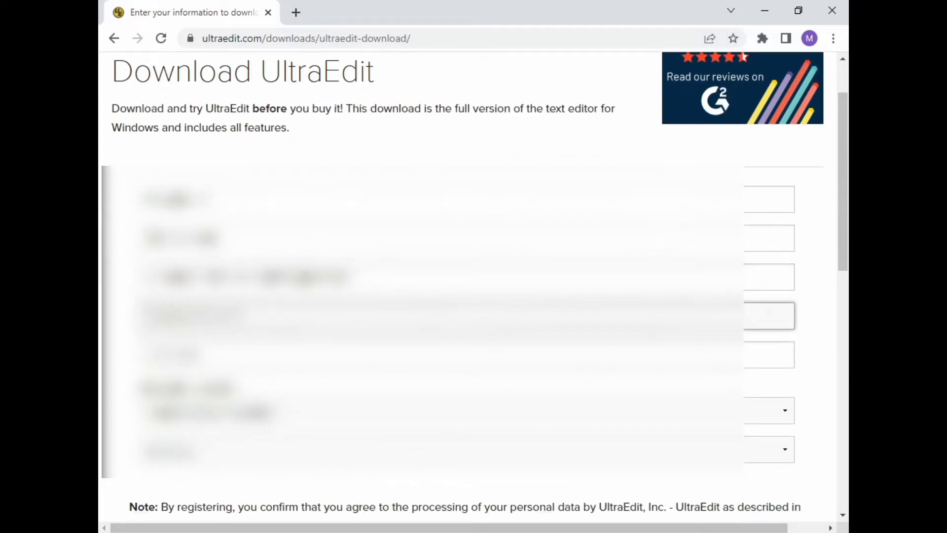
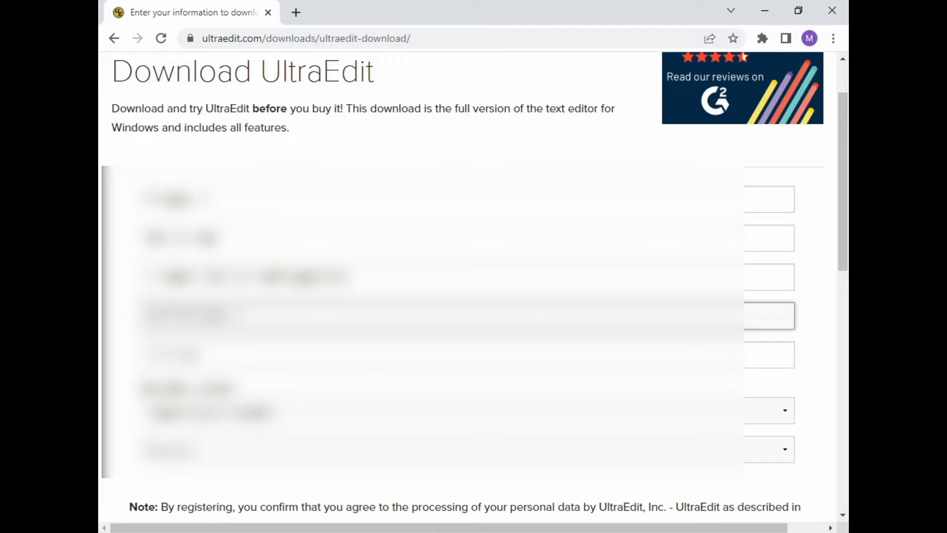
{"action": "left_click", "coordinate": [770, 354]}
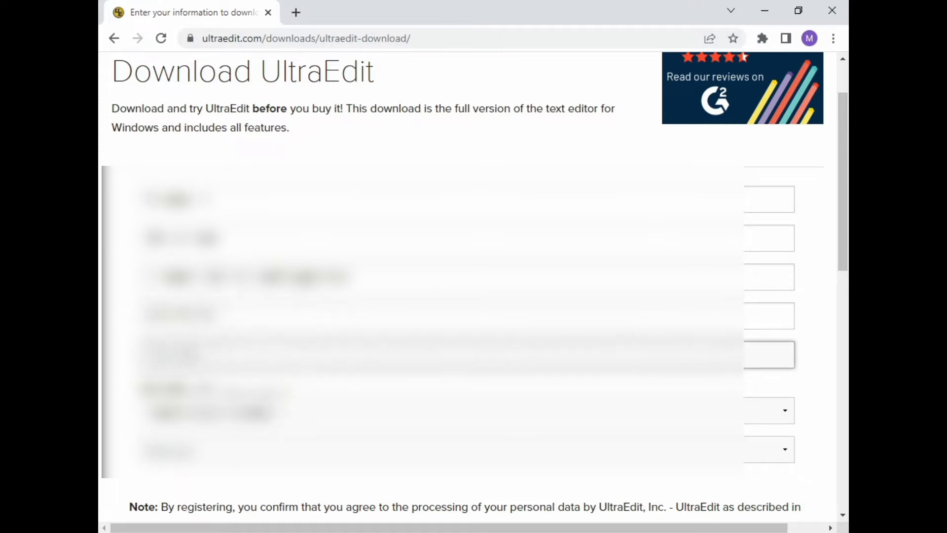
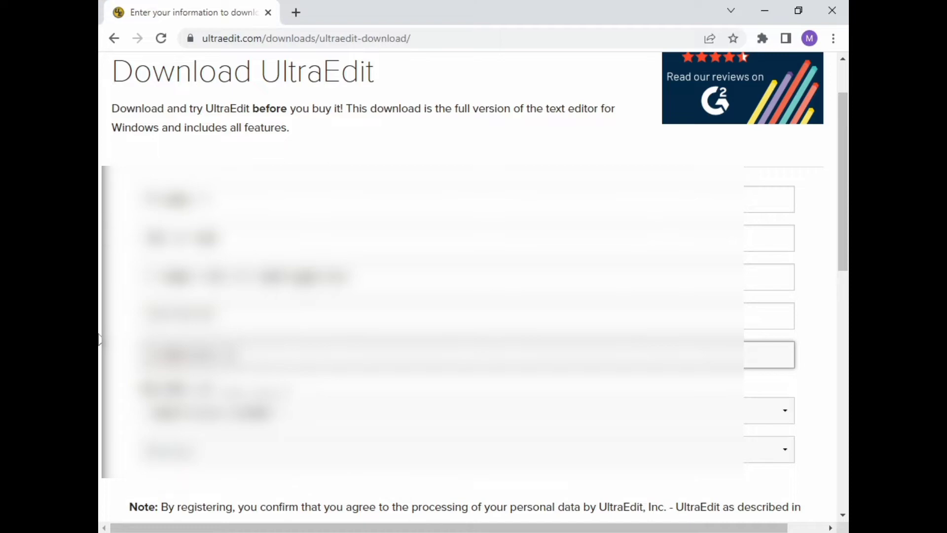
{"action": "scroll", "coordinate": [468, 287], "scroll_direction": "down", "scroll_amount": 3}
{"action": "left_click", "coordinate": [225, 260]}
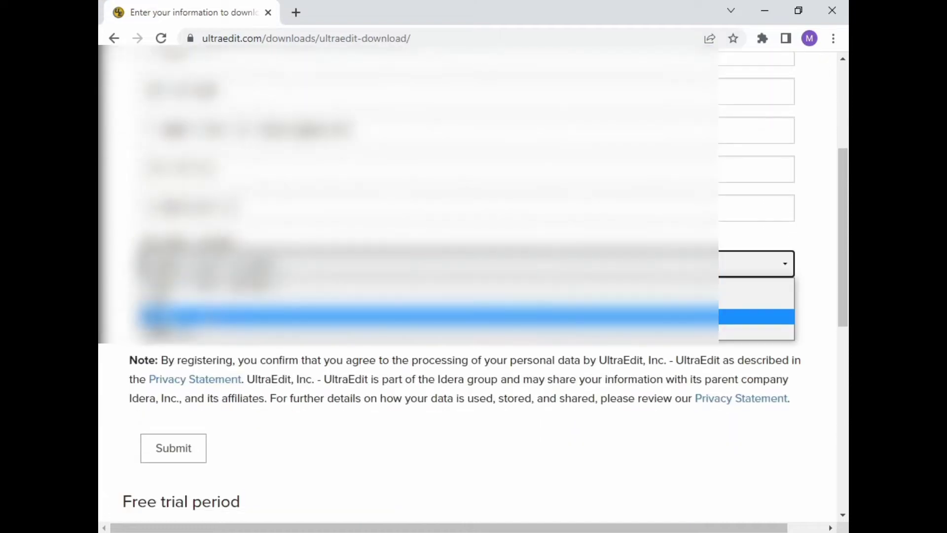
{"action": "left_click", "coordinate": [198, 329]}
{"action": "scroll", "coordinate": [203, 342], "scroll_direction": "down", "scroll_amount": 3}
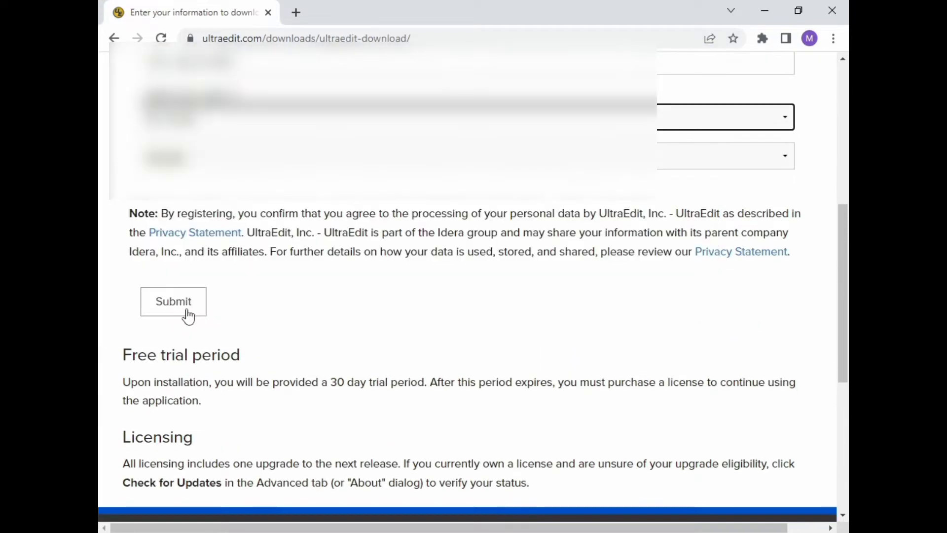
{"action": "left_click", "coordinate": [188, 313]}
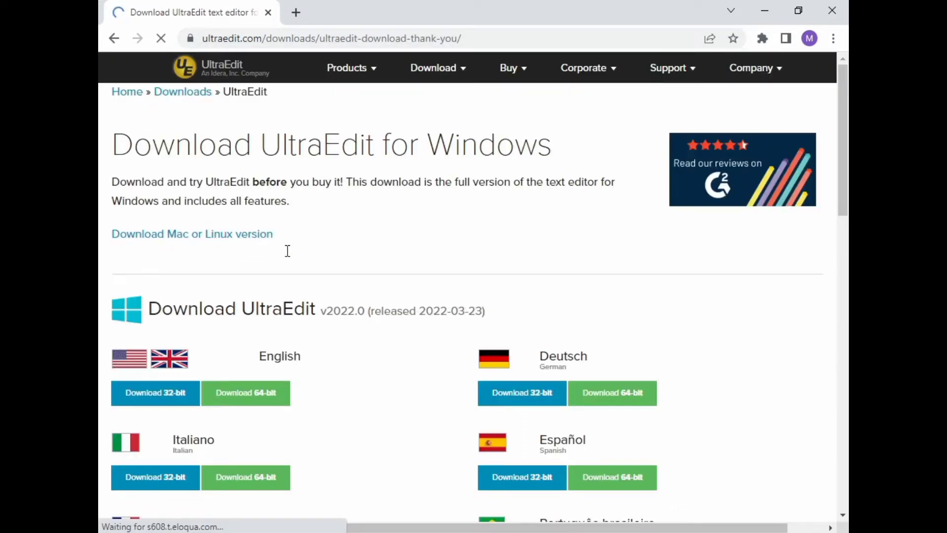
{"action": "scroll", "coordinate": [343, 250], "scroll_direction": "down", "scroll_amount": 3}
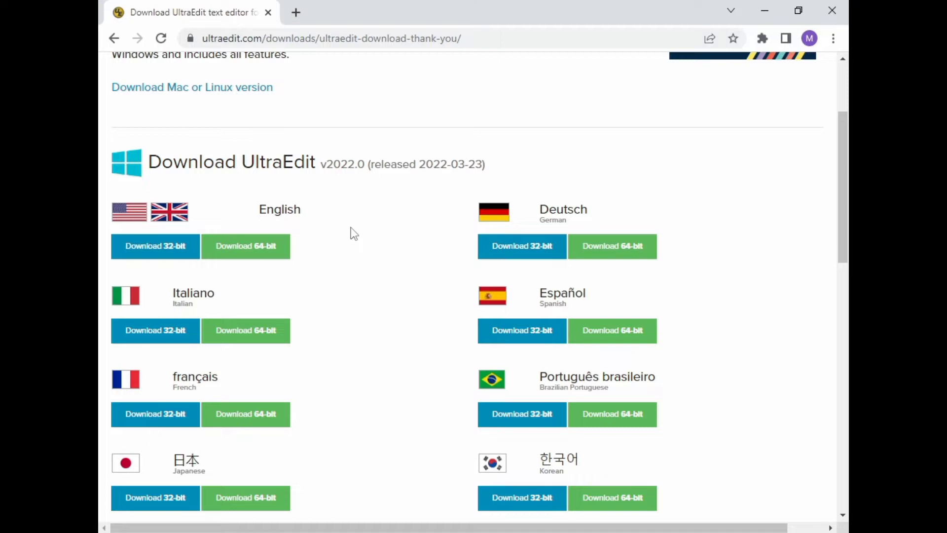
{"action": "scroll", "coordinate": [354, 234], "scroll_direction": "down", "scroll_amount": 2}
{"action": "scroll", "coordinate": [352, 228], "scroll_direction": "down", "scroll_amount": 2}
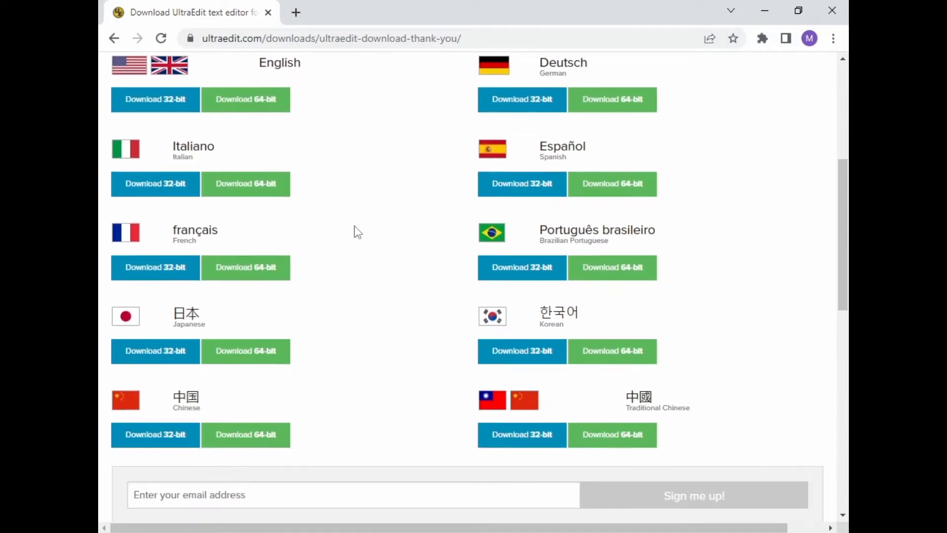
{"action": "scroll", "coordinate": [354, 227], "scroll_direction": "down", "scroll_amount": 2}
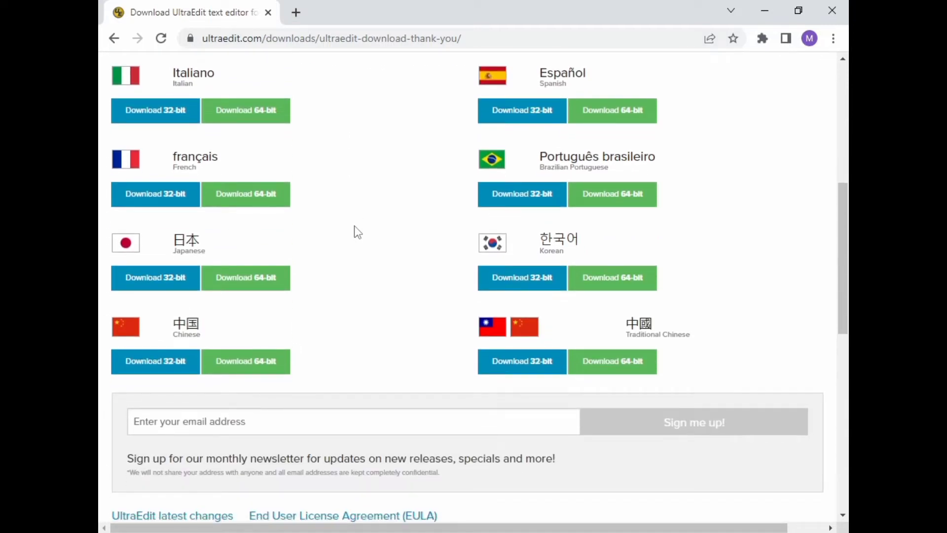
{"action": "scroll", "coordinate": [354, 226], "scroll_direction": "up", "scroll_amount": 8}
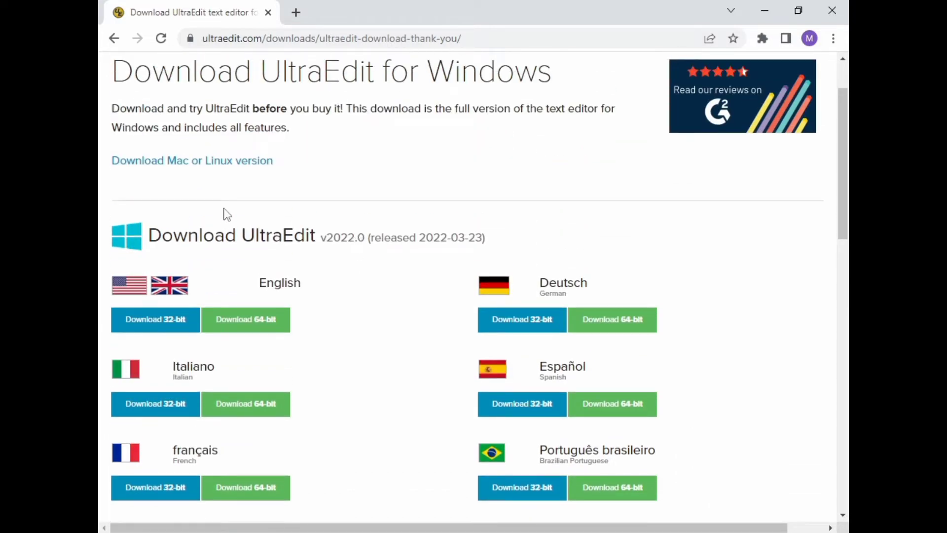
{"action": "scroll", "coordinate": [224, 208], "scroll_direction": "down", "scroll_amount": 15}
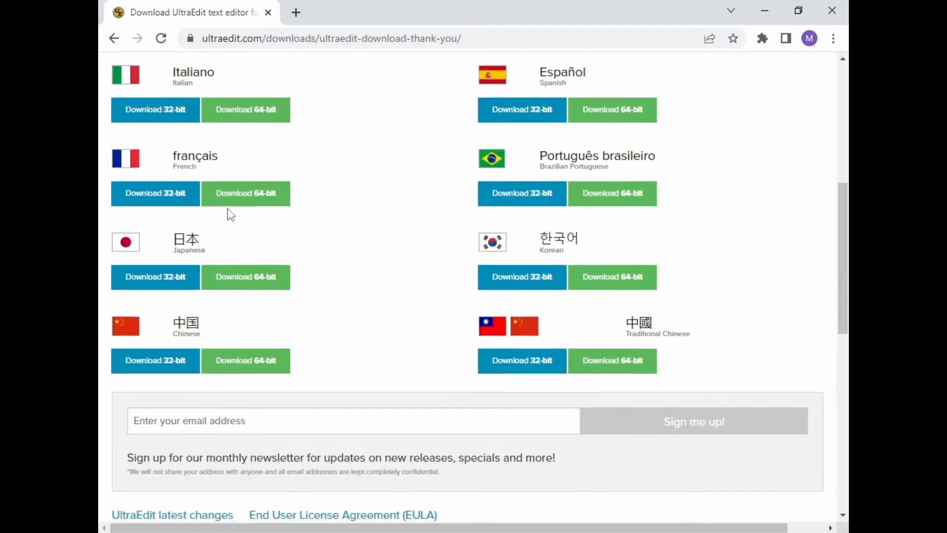
{"action": "scroll", "coordinate": [230, 207], "scroll_direction": "down", "scroll_amount": 3}
{"action": "scroll", "coordinate": [230, 207], "scroll_direction": "up", "scroll_amount": 17}
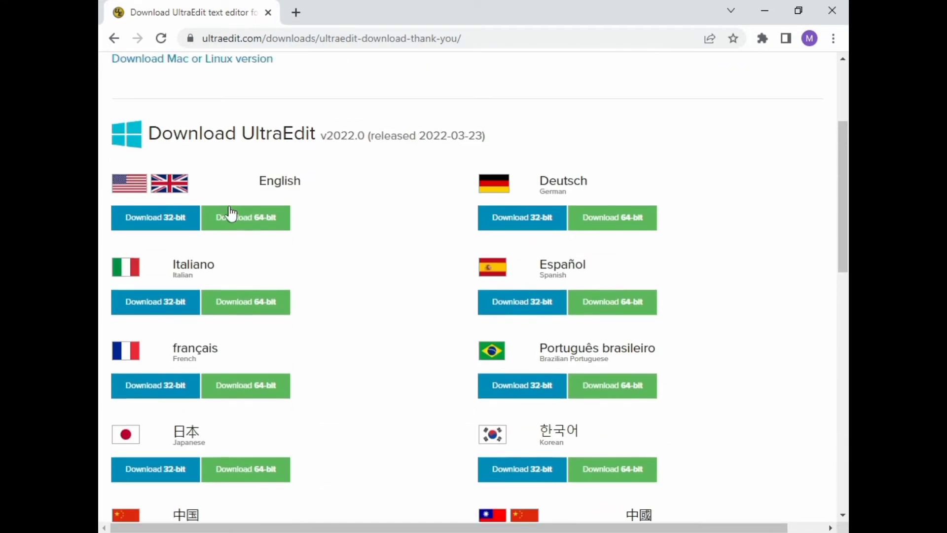
Step: Download the English 64-bit installer ue_english_64.exe through IDM
{"action": "left_click", "coordinate": [223, 220]}
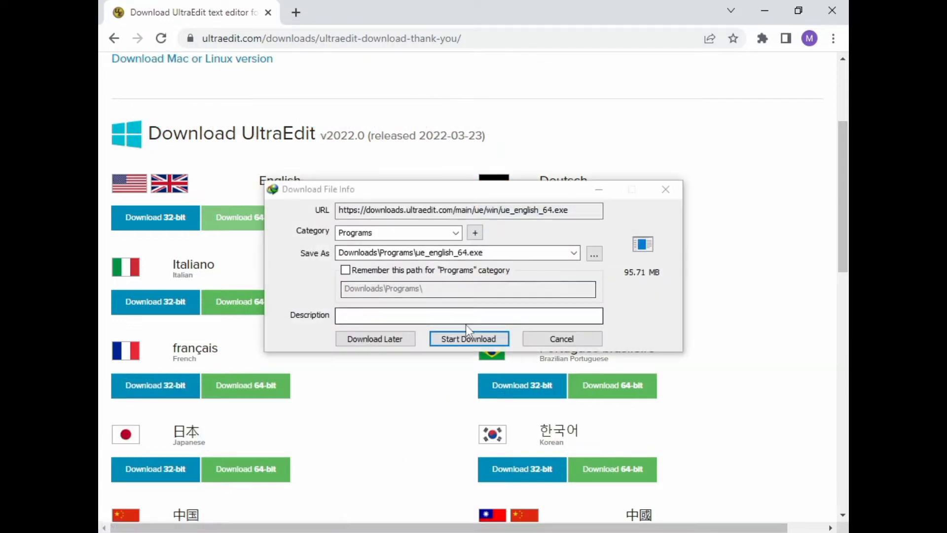
{"action": "left_click", "coordinate": [466, 339]}
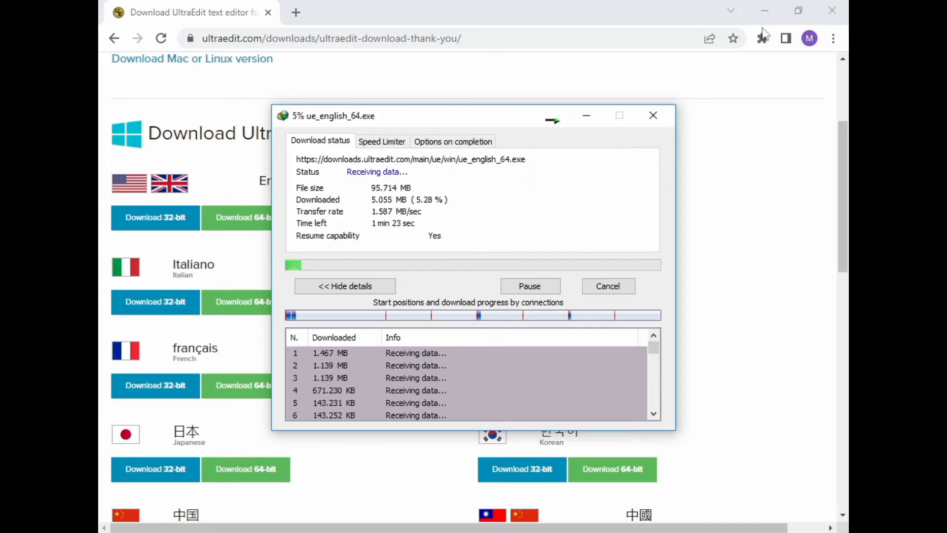
Step: Check This PC's system properties to confirm a 64-bit OS, then close the System window
{"action": "left_click", "coordinate": [769, 13]}
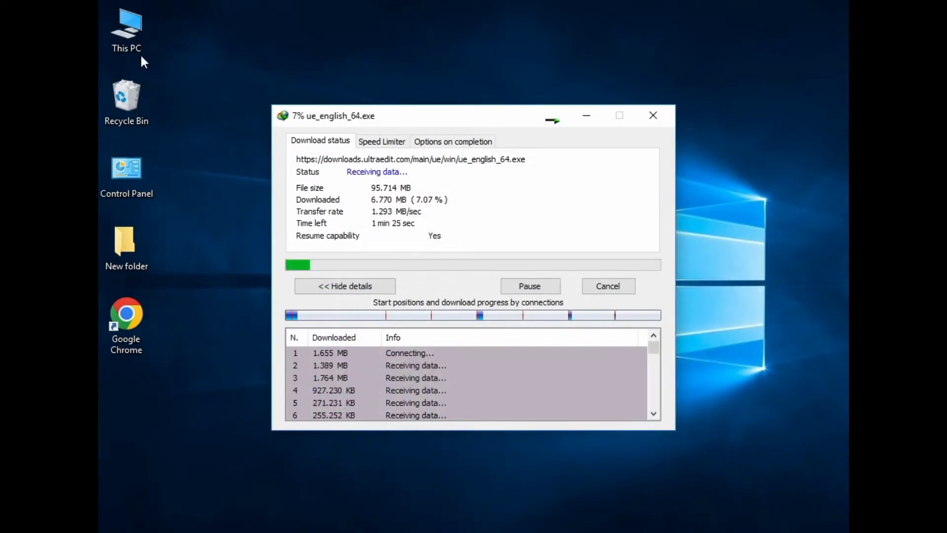
{"action": "right_click", "coordinate": [134, 40]}
{"action": "left_click", "coordinate": [174, 209]}
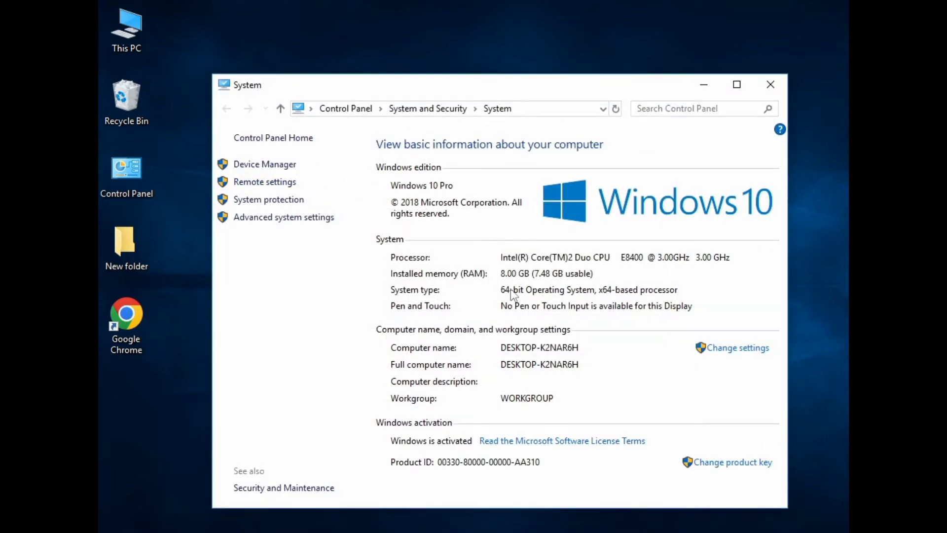
{"action": "left_click", "coordinate": [770, 84]}
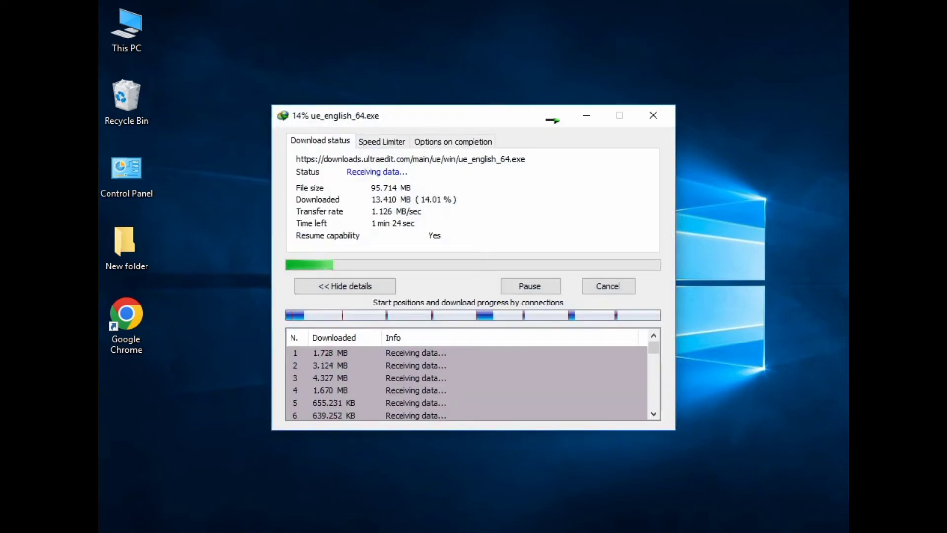
Step: Restore the Chrome download page while ue_english_64.exe (95.71 MB) finishes downloading
{"action": "left_click", "coordinate": [626, 496]}
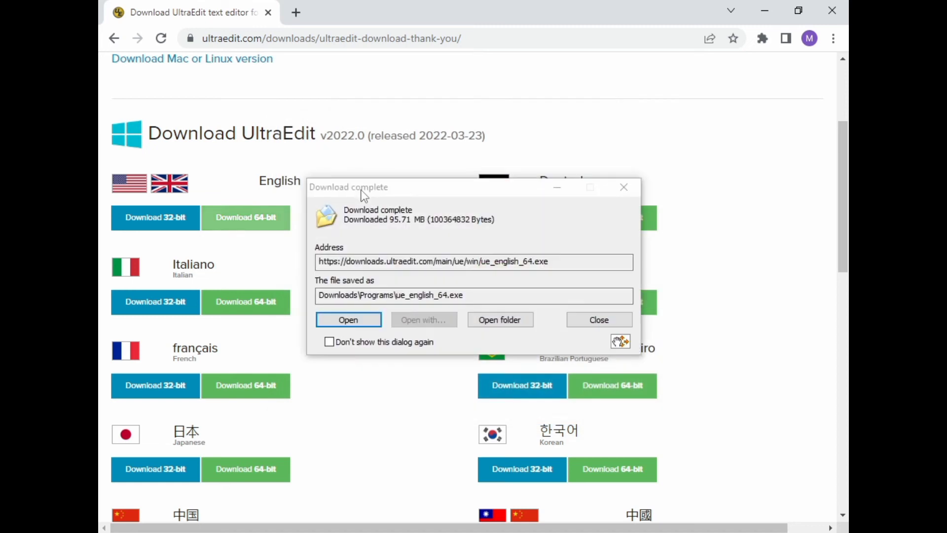
Step: Run ue_english_64.exe from IDM's Download complete dialog
{"action": "left_click", "coordinate": [348, 319]}
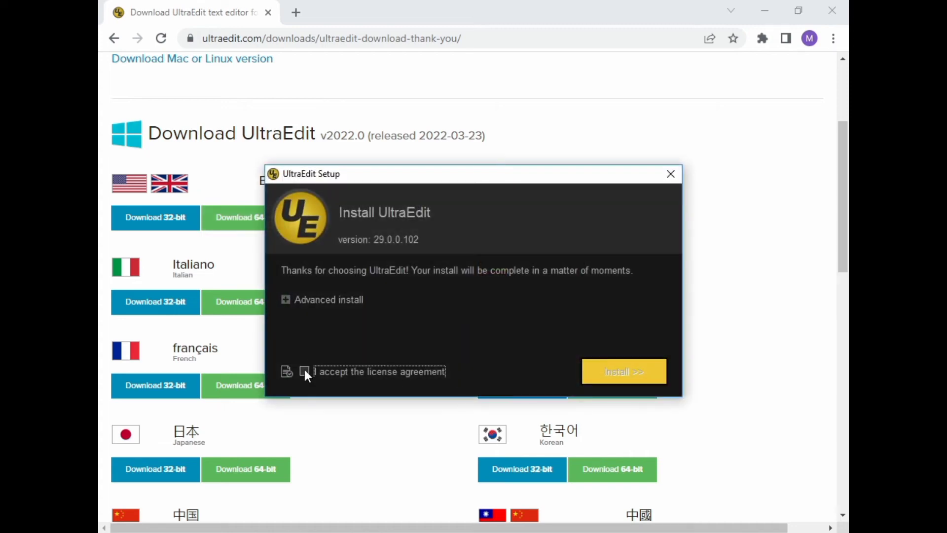
Step: Accept the license agreement, start the UltraEdit installation, and minimize Chrome
{"action": "left_click", "coordinate": [305, 371]}
{"action": "left_click", "coordinate": [621, 373]}
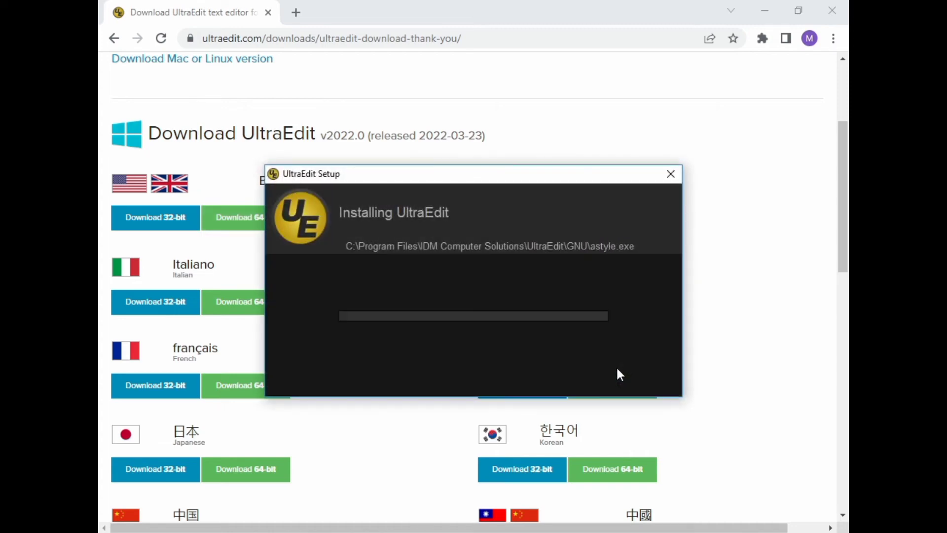
{"action": "left_click", "coordinate": [764, 10]}
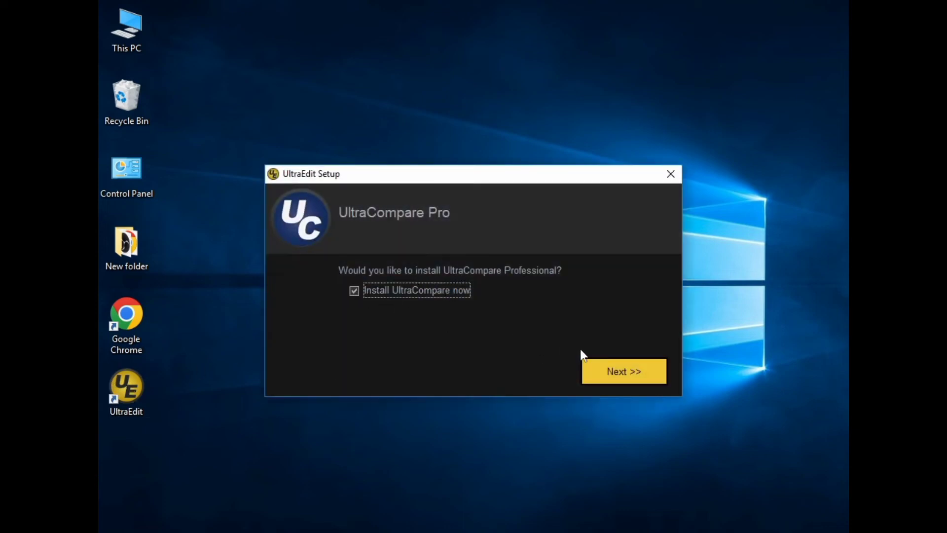
Step: Keep 'Install UltraCompare now' checked and proceed to download uc_english_64.exe
{"action": "left_click", "coordinate": [616, 376]}
Step: Finish setup, dismiss the open-with prompt, and close UltraCompare's Trial Period Expiring notice
{"action": "left_click", "coordinate": [627, 375]}
{"action": "left_click", "coordinate": [630, 378]}
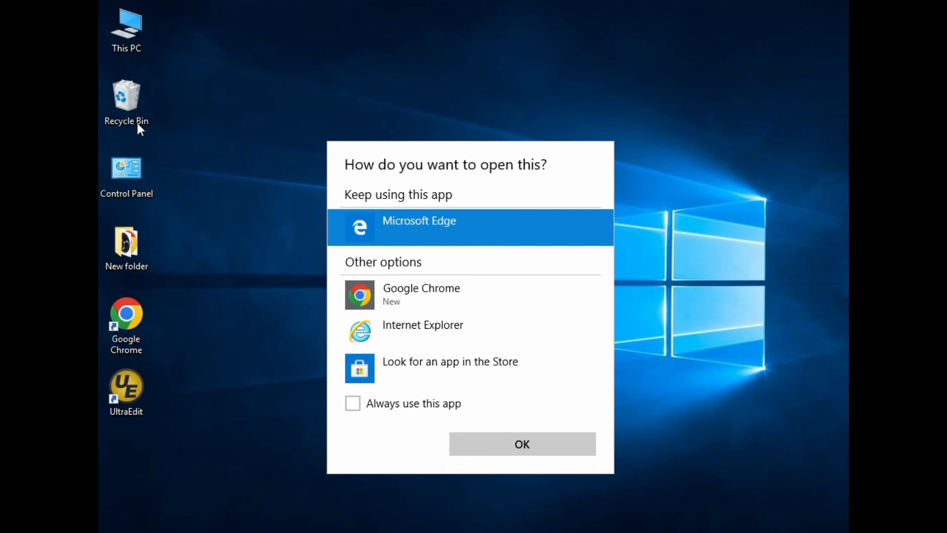
{"action": "key", "text": "Escape"}
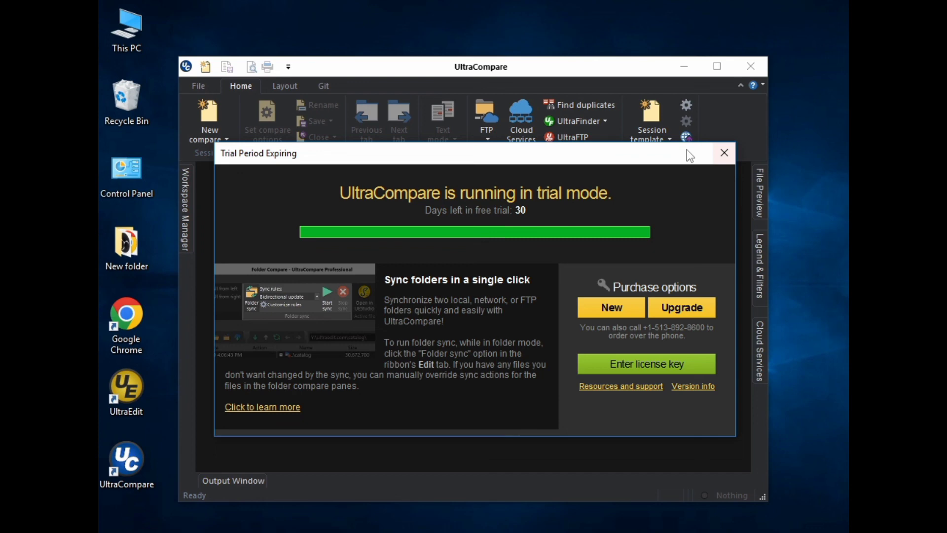
{"action": "key", "text": "Escape"}
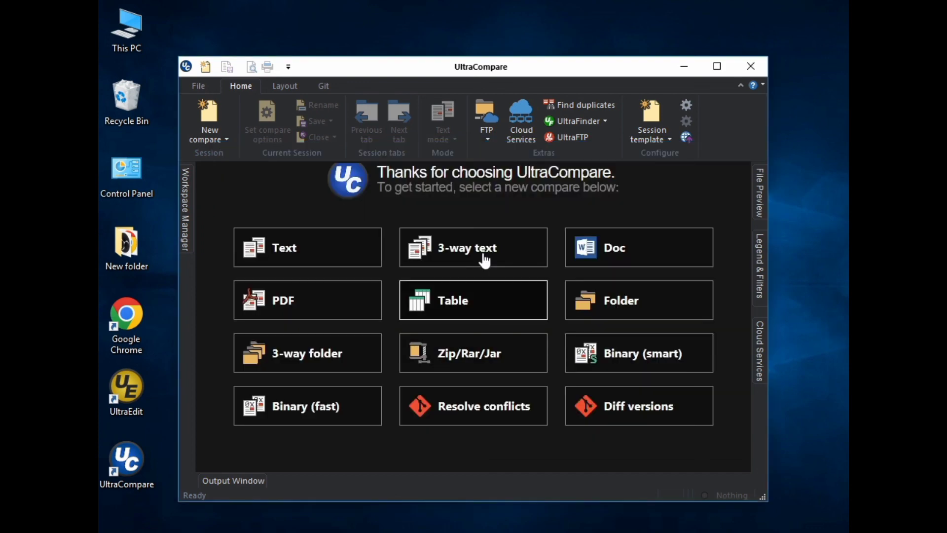